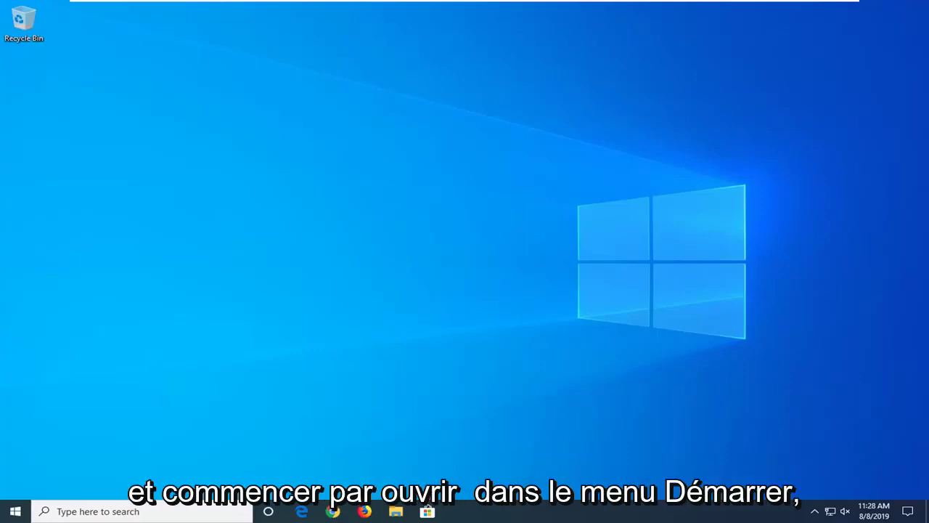
Step: Search the Start menu for 'services' and launch the Services app
click(15, 512)
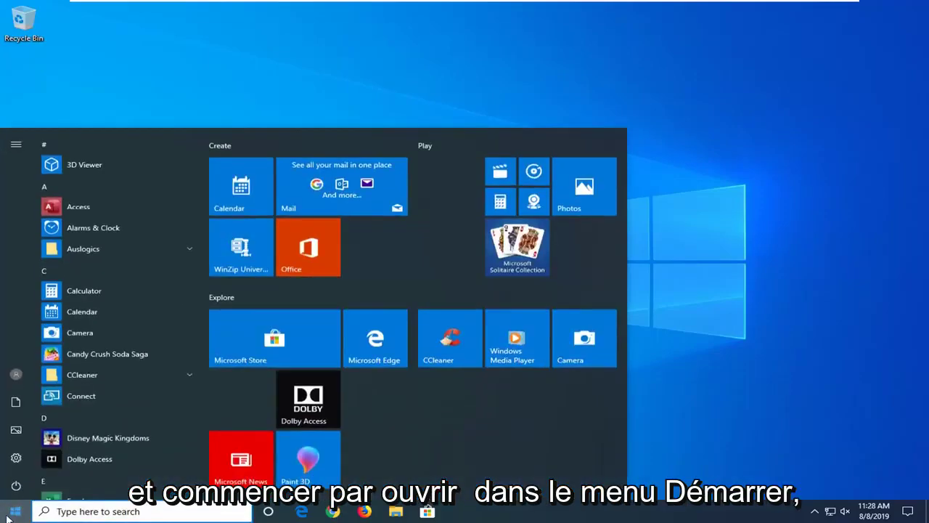
text(services)
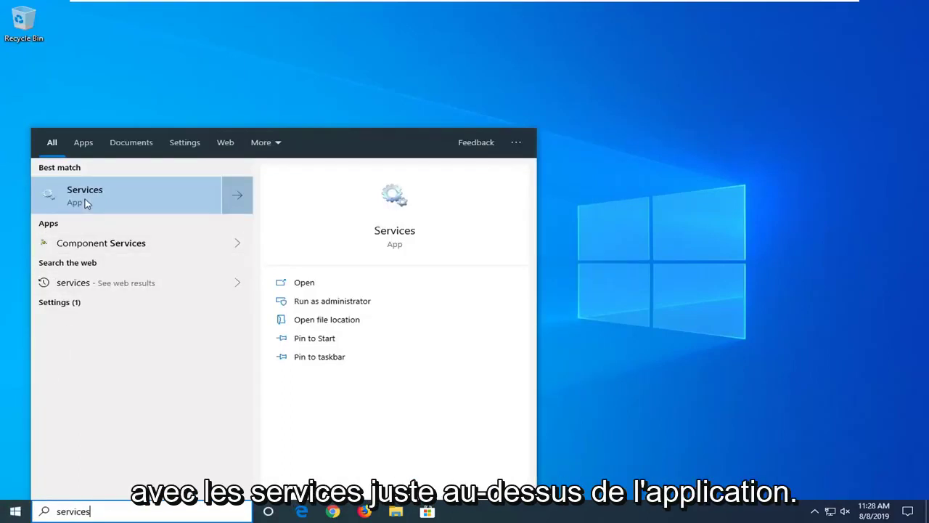
click(91, 200)
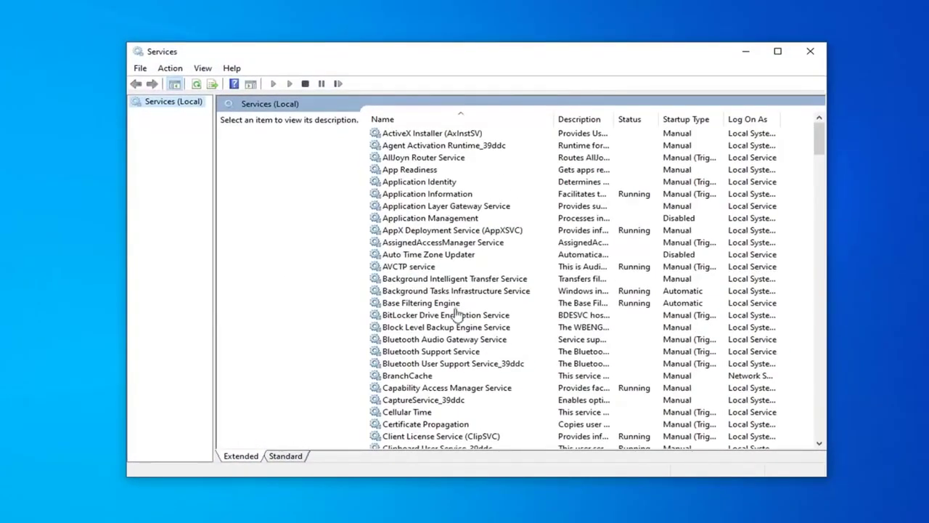
Step: Set Background Intelligent Transfer Service to Automatic startup, start it, check its Log On account, and save
click(473, 282)
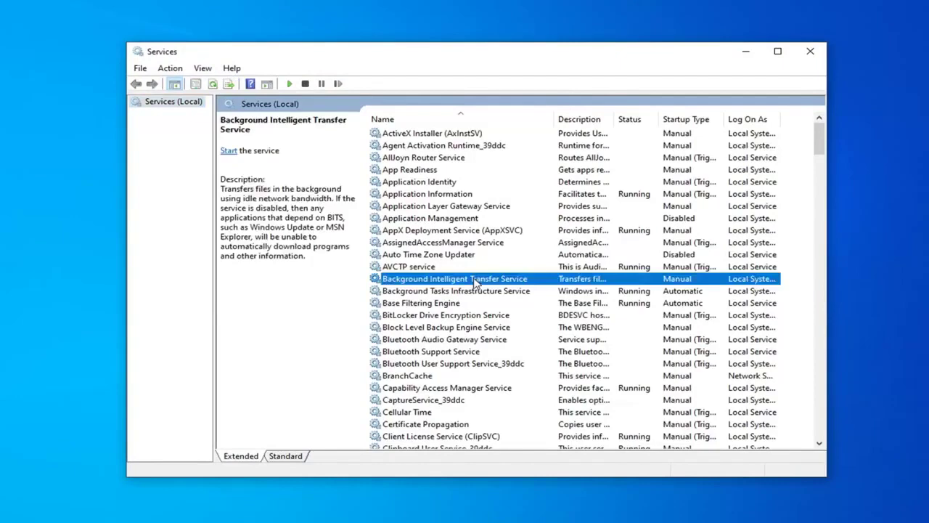
double_click(475, 282)
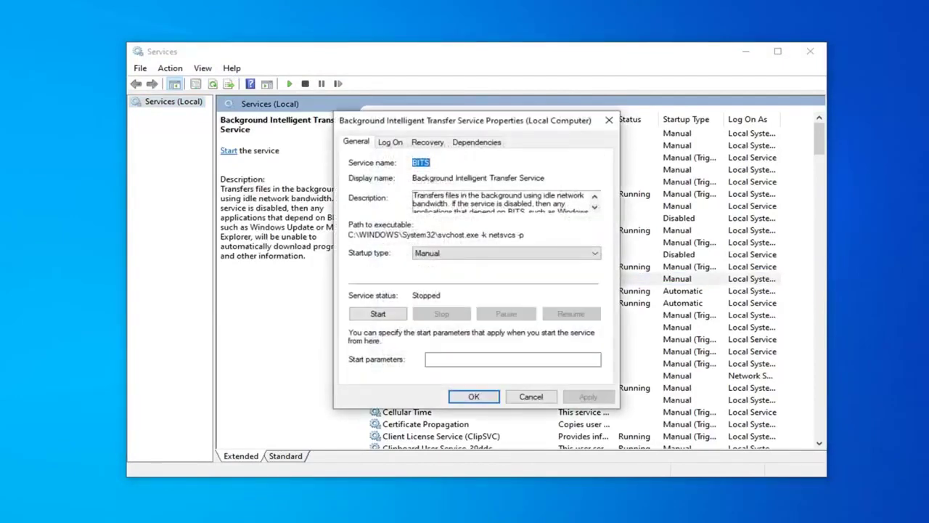
click(460, 255)
click(458, 272)
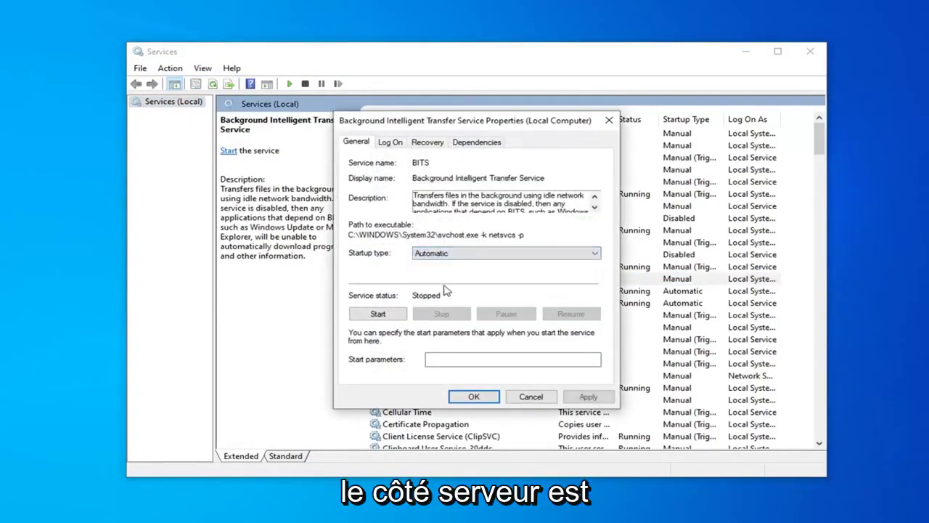
click(374, 314)
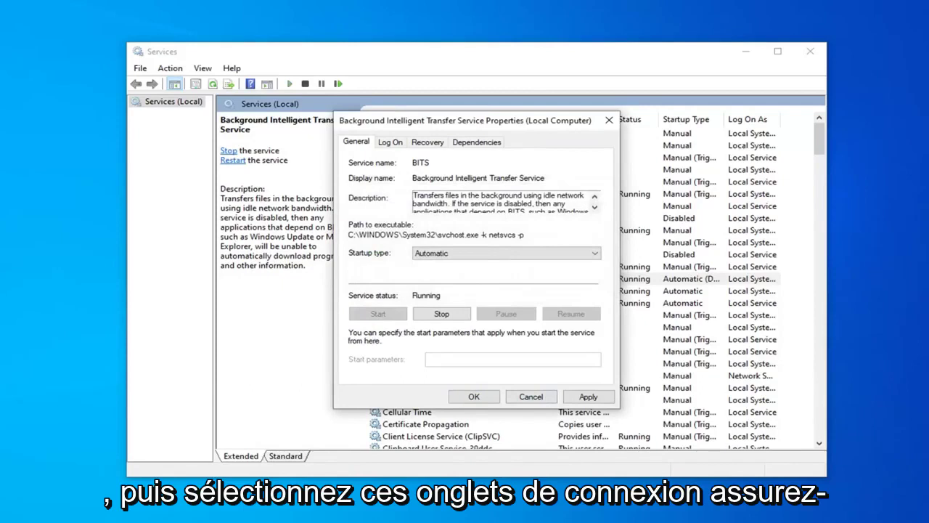
click(392, 145)
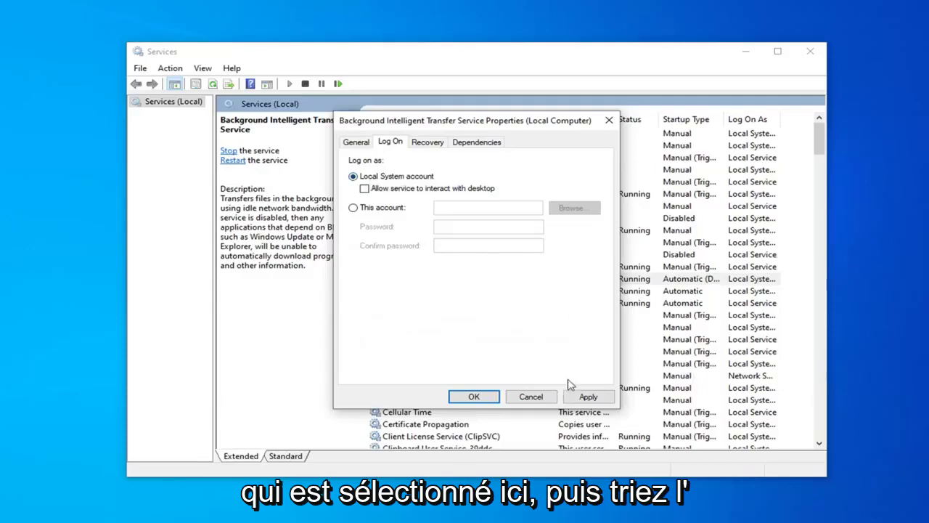
click(496, 398)
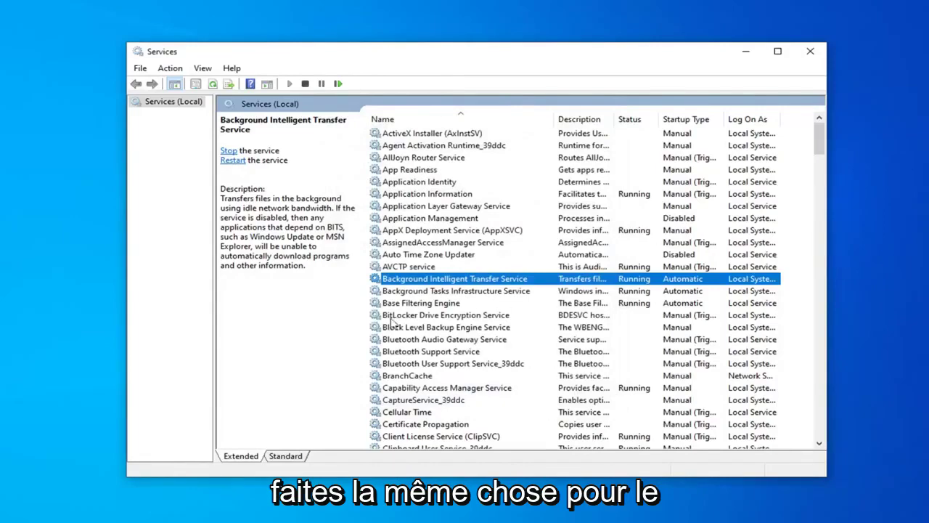
Step: Confirm DCOM Server Process Launcher is already Automatic and Running, then close its properties
click(449, 351)
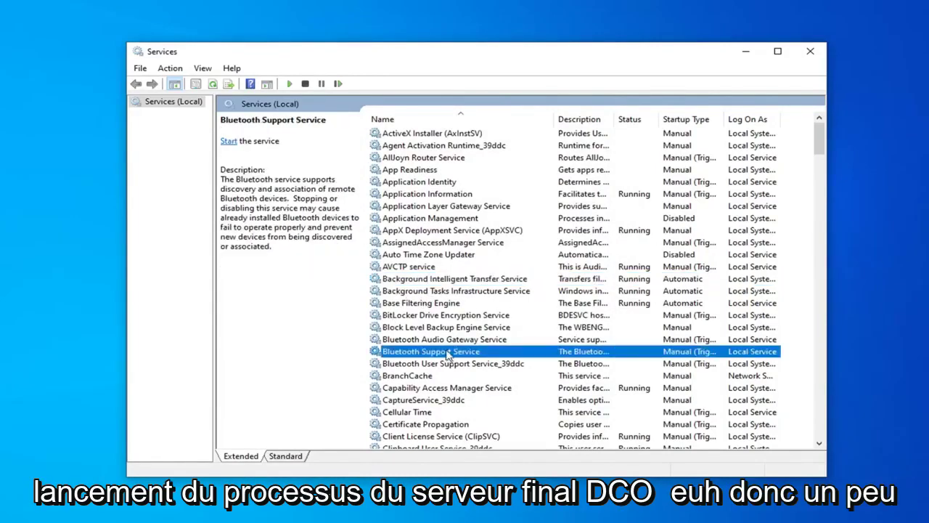
scroll(439, 356, down, 8)
click(401, 352)
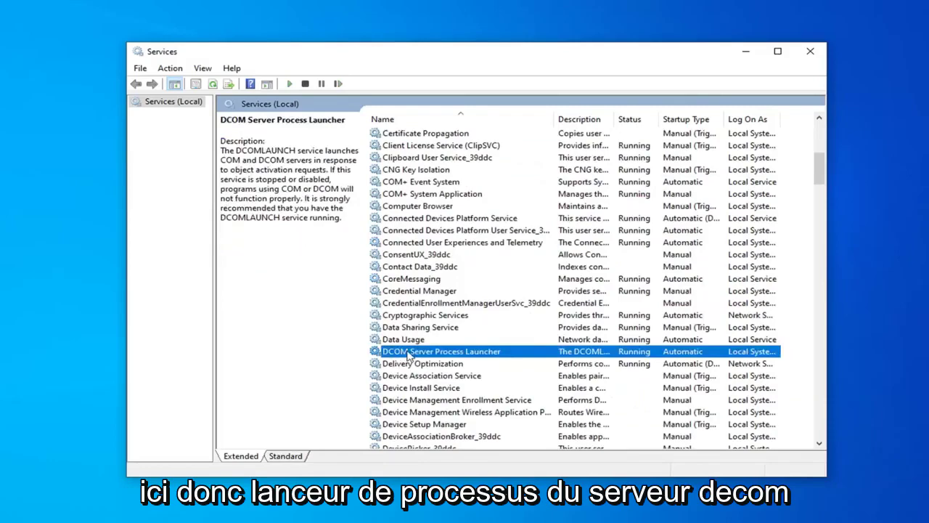
double_click(488, 353)
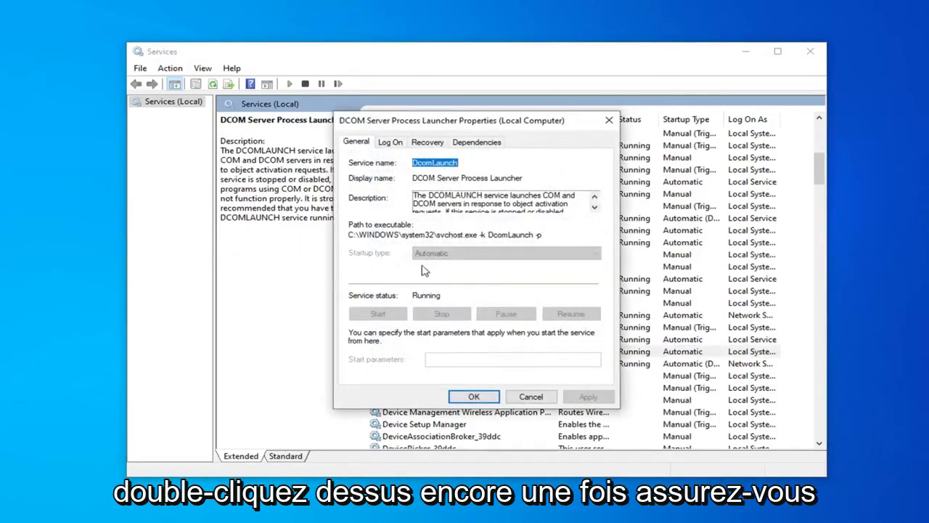
click(498, 399)
Step: Scroll down the list and select the Remote Procedure Call (RPC) service
scroll(490, 328, down, 5)
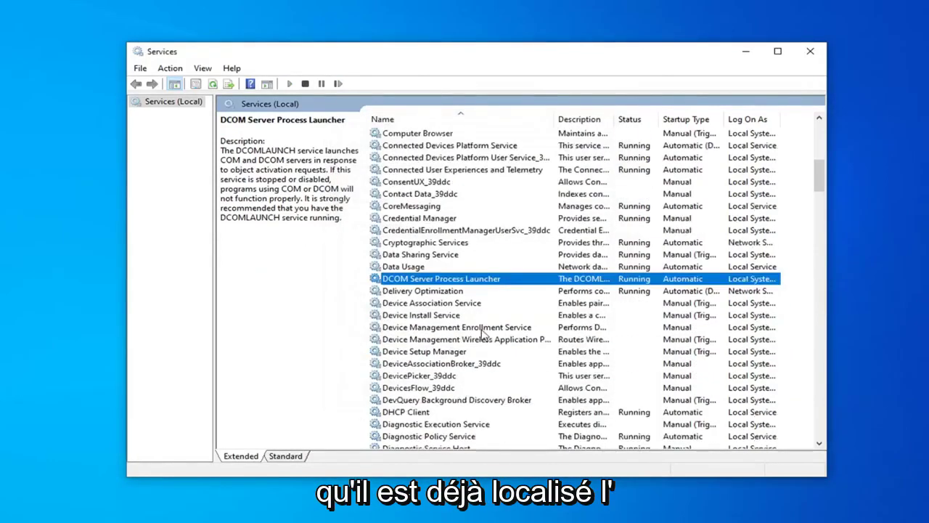
scroll(490, 328, down, 13)
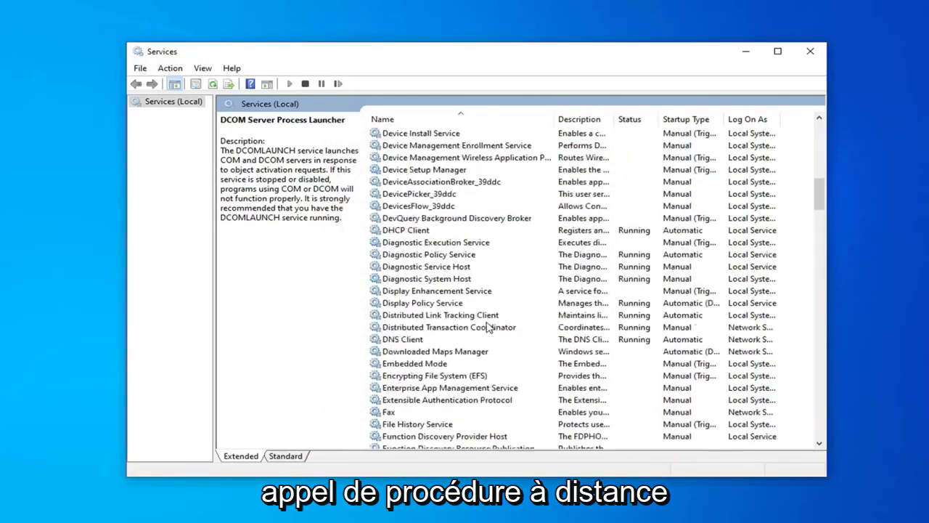
scroll(477, 332, down, 10)
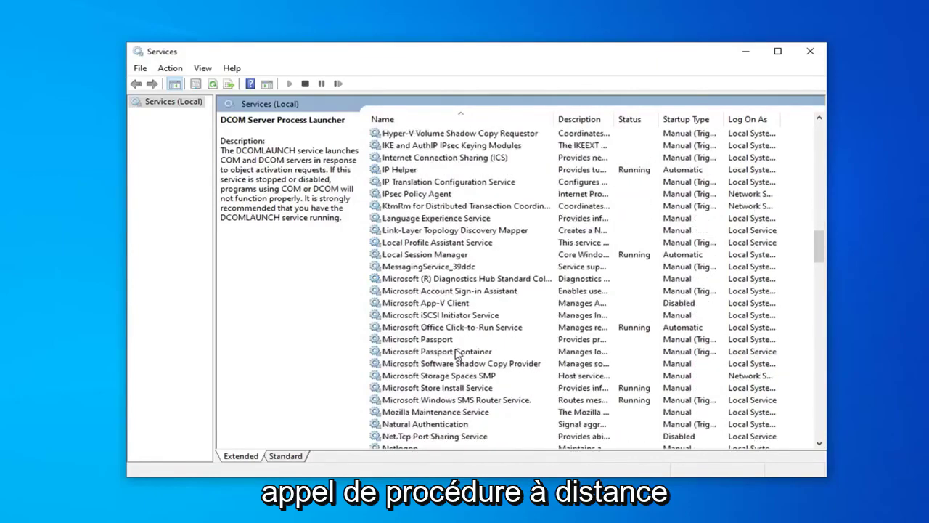
scroll(436, 374, down, 5)
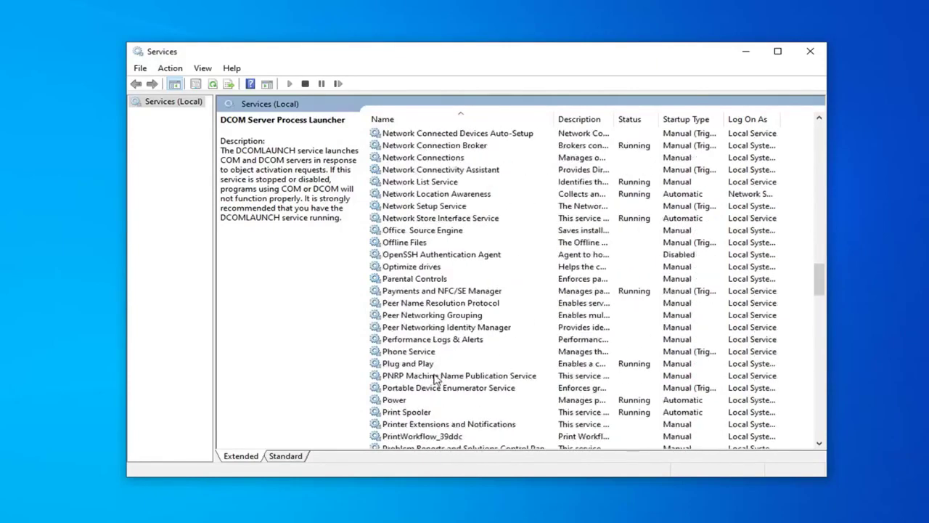
scroll(422, 399, down, 1)
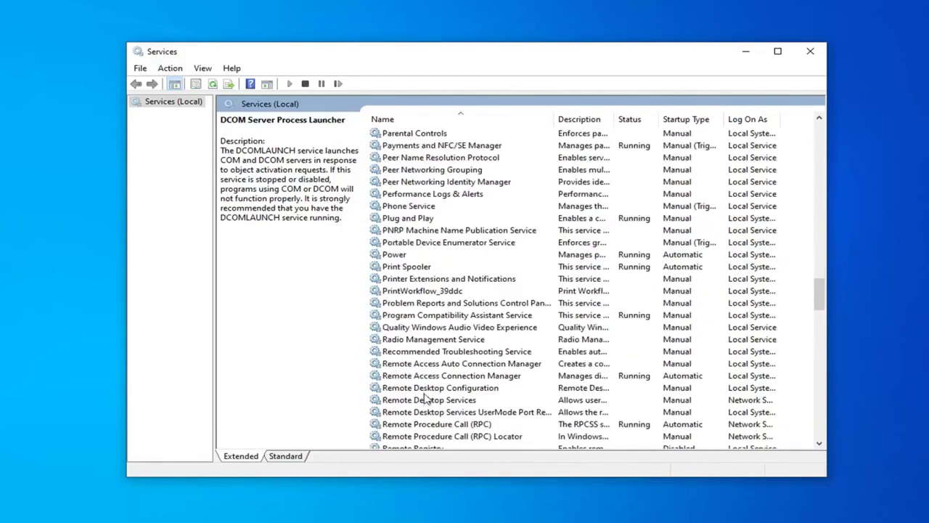
click(447, 425)
Step: Check the RPC service properties and dismiss them without changes
double_click(454, 426)
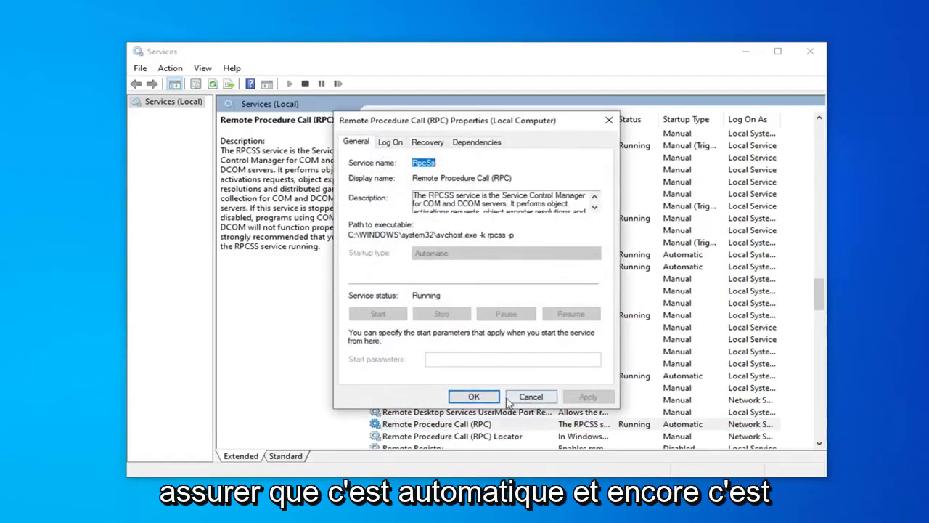
click(530, 396)
scroll(536, 257, down, 6)
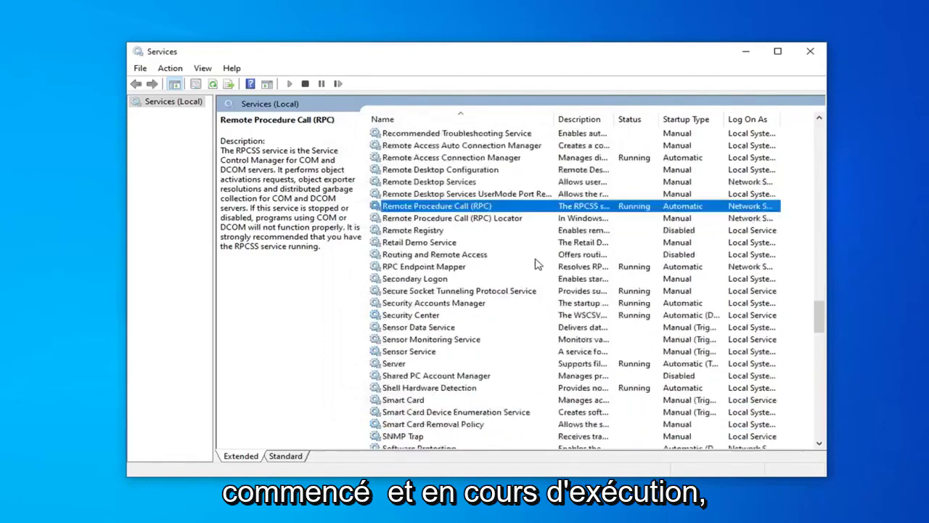
scroll(536, 264, down, 3)
scroll(489, 280, down, 8)
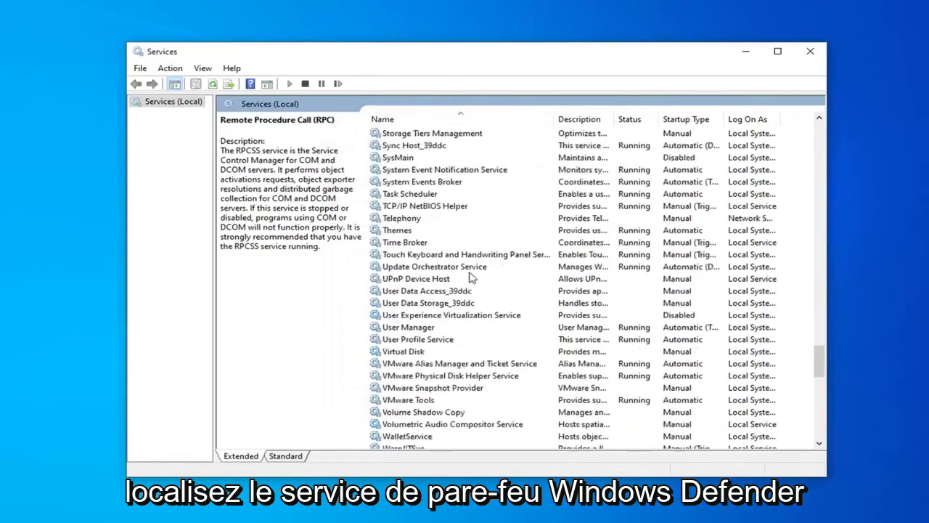
scroll(471, 277, down, 10)
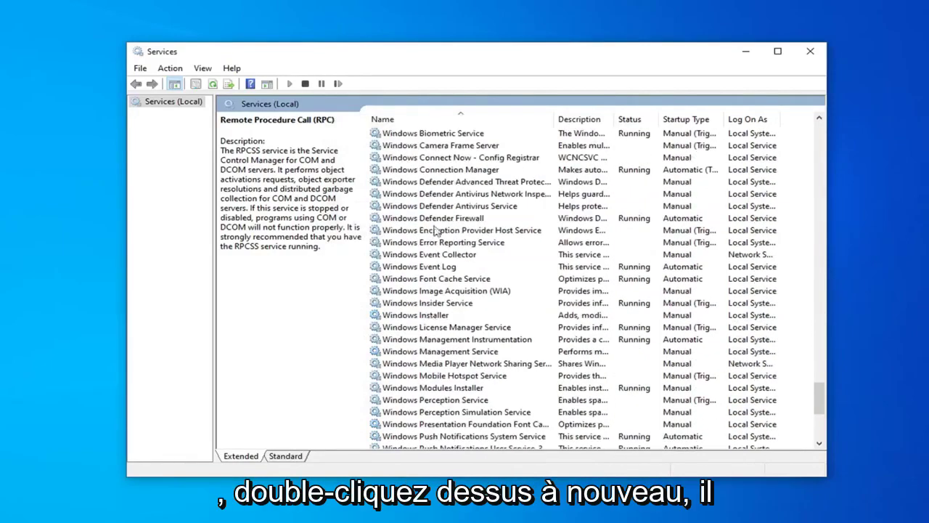
Step: Confirm Windows Defender Firewall is set to Automatic and Running
double_click(443, 218)
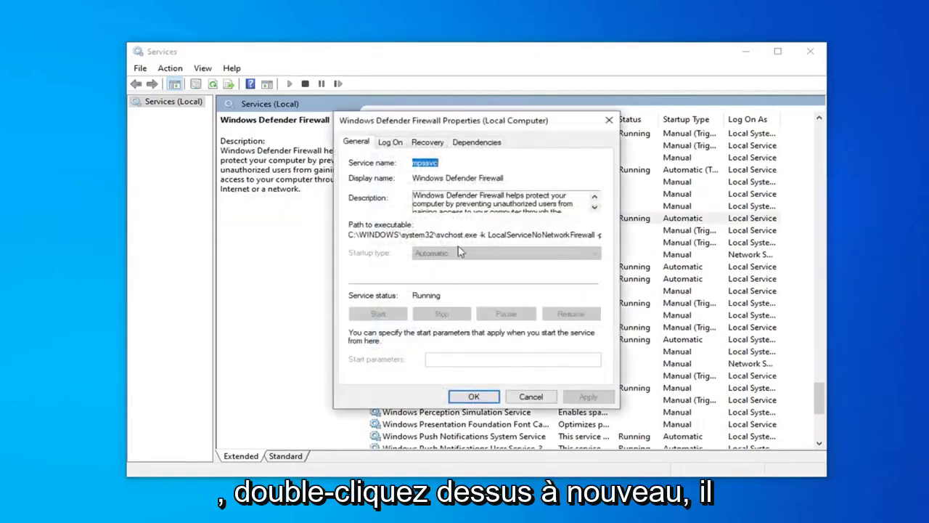
click(475, 396)
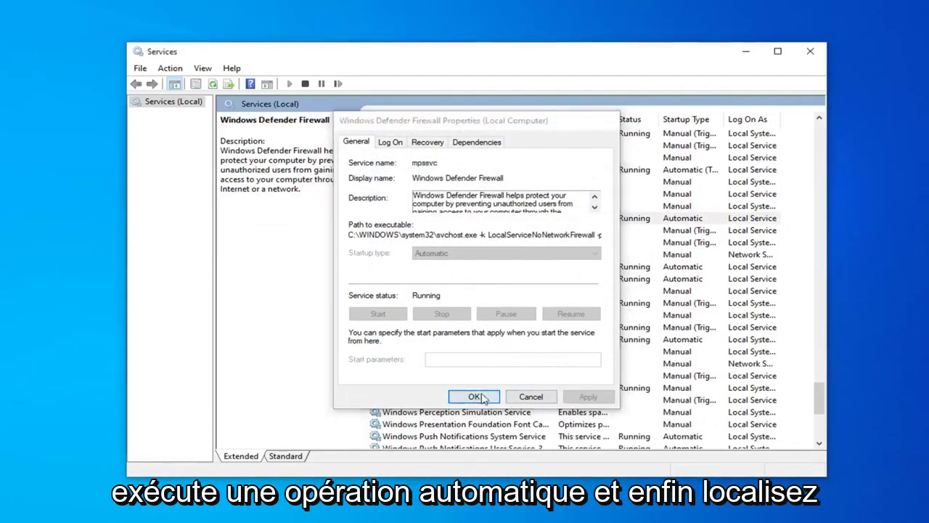
scroll(488, 328, down, 6)
scroll(488, 327, down, 1)
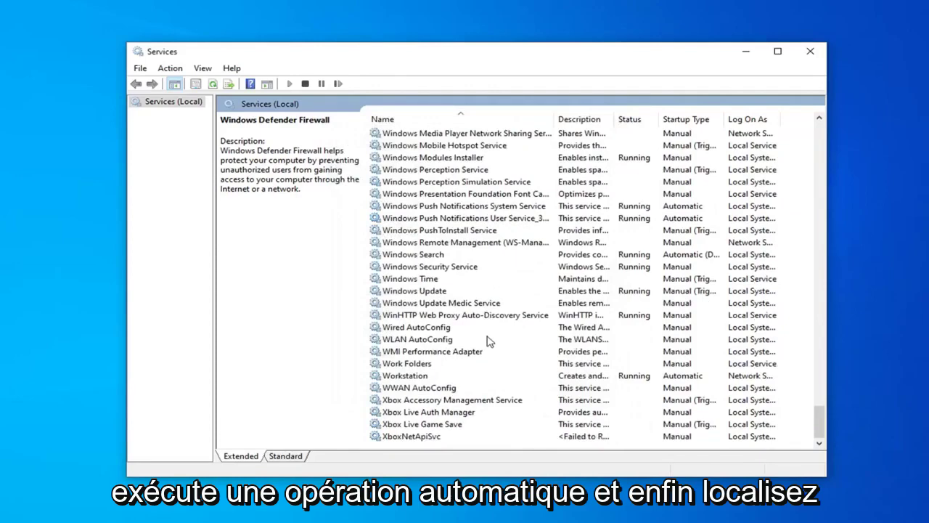
Step: Change Windows Update startup from Manual to Automatic, apply it, and close Services
double_click(410, 292)
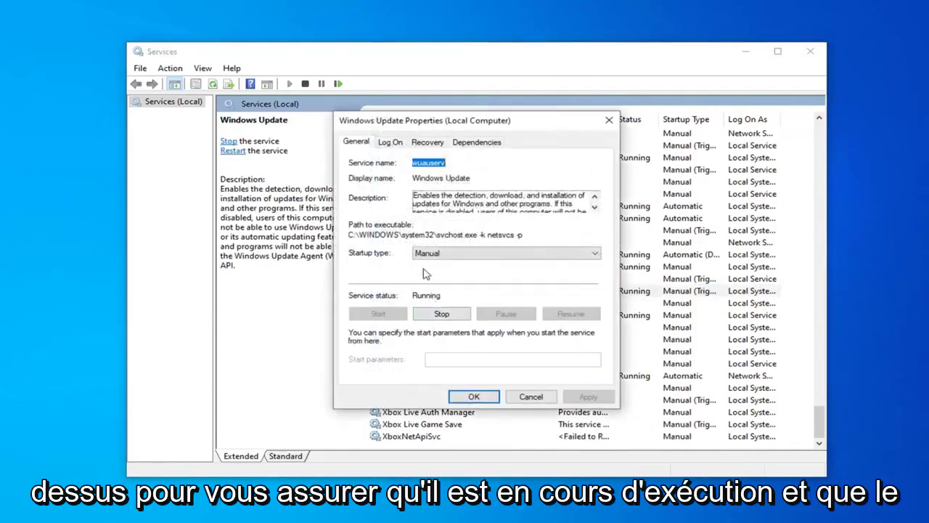
click(432, 253)
click(436, 279)
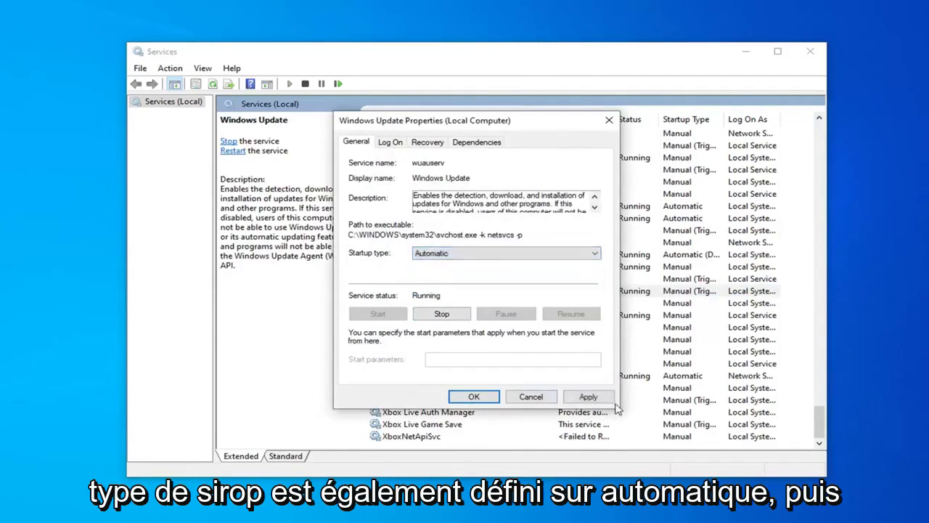
click(588, 396)
click(472, 396)
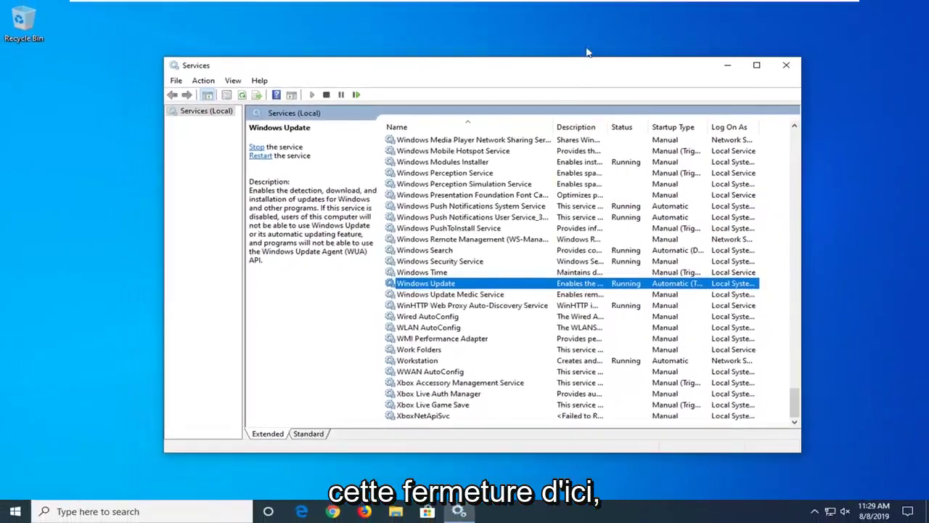
click(786, 65)
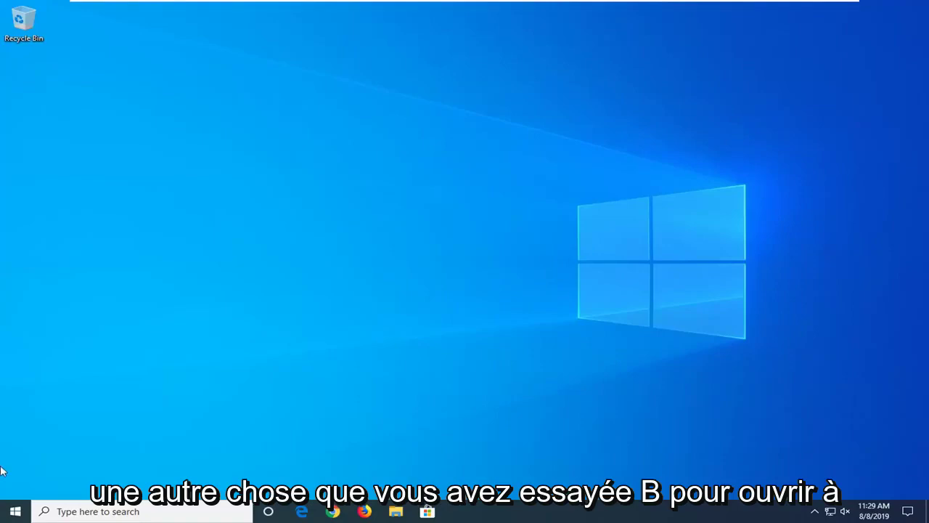
Step: Search the Start menu for 'troubleshoot' and open the Troubleshoot settings page
click(6, 514)
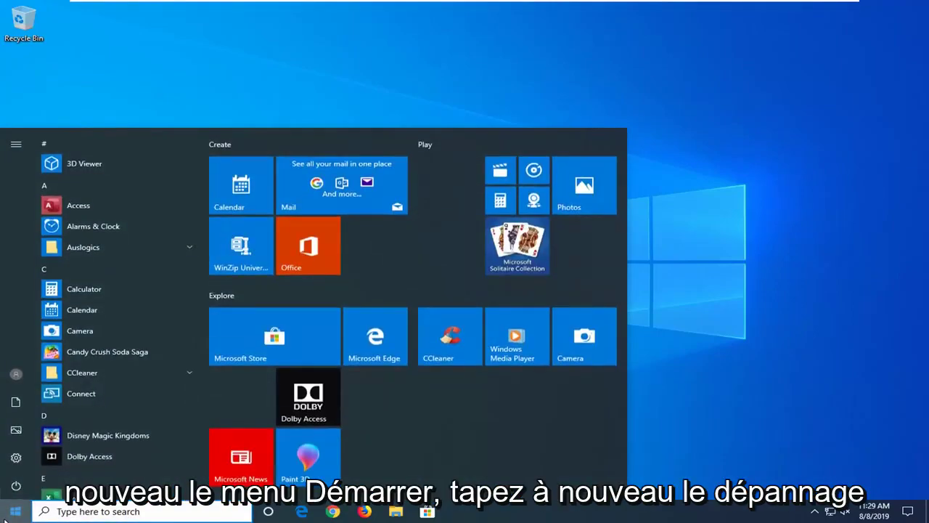
text(troubl)
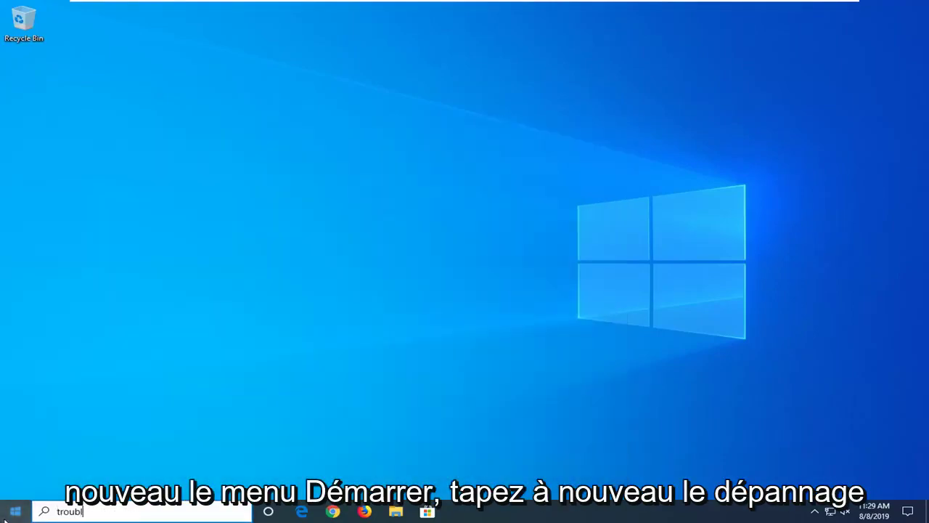
text(eshoot)
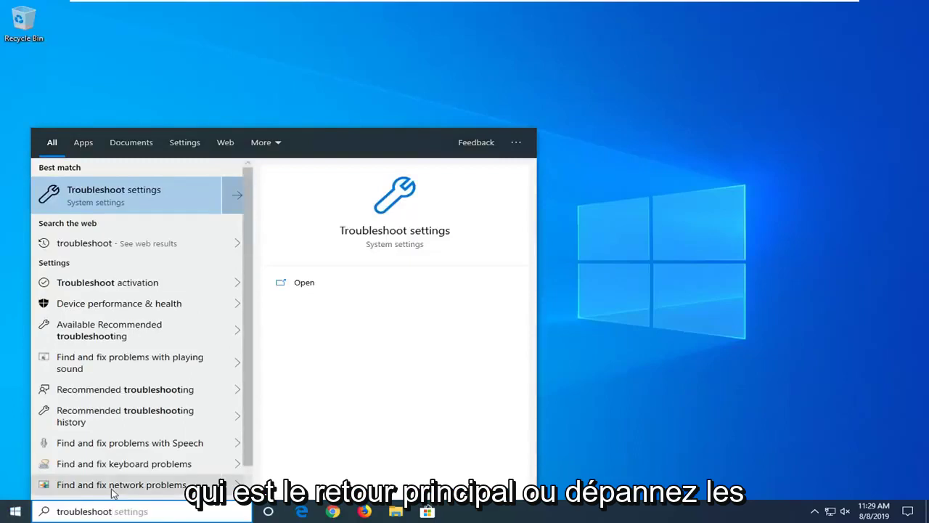
click(125, 194)
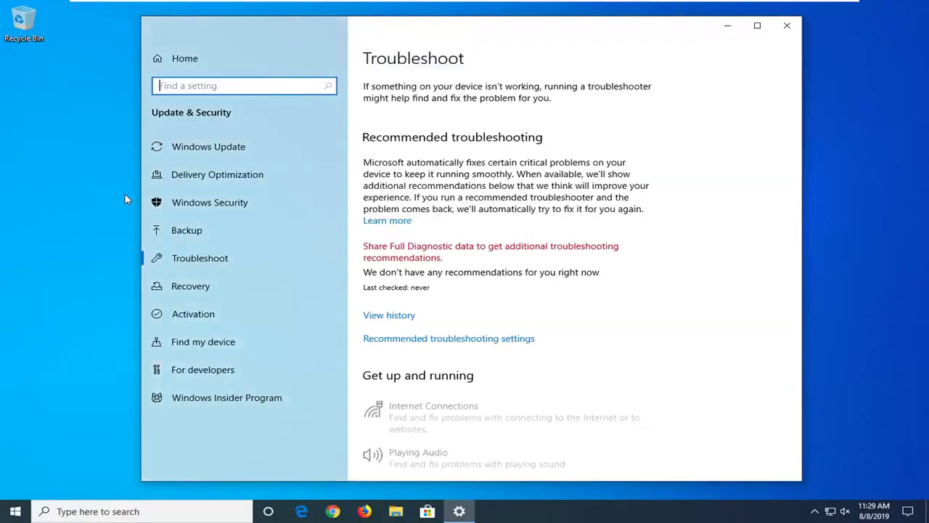
Step: Run the Windows Update troubleshooter from the Get up and running list
scroll(562, 266, down, 3)
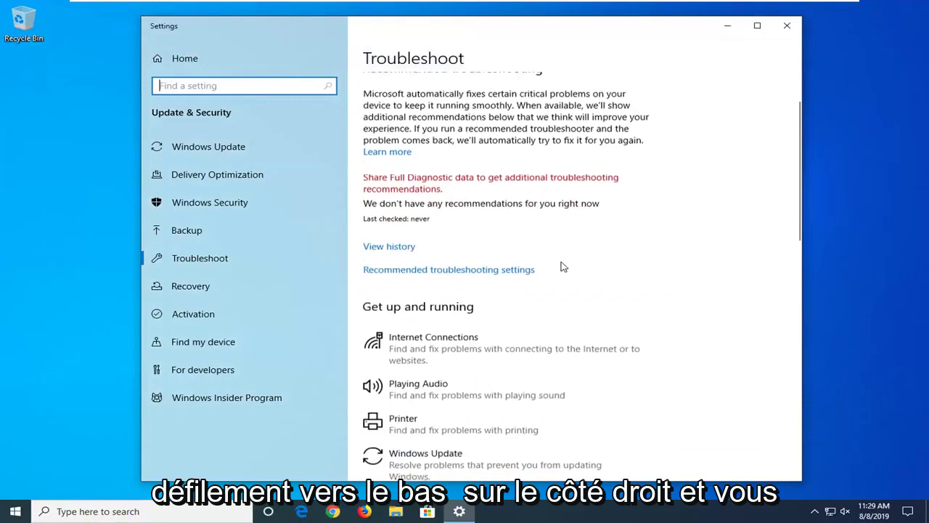
scroll(460, 253, down, 2)
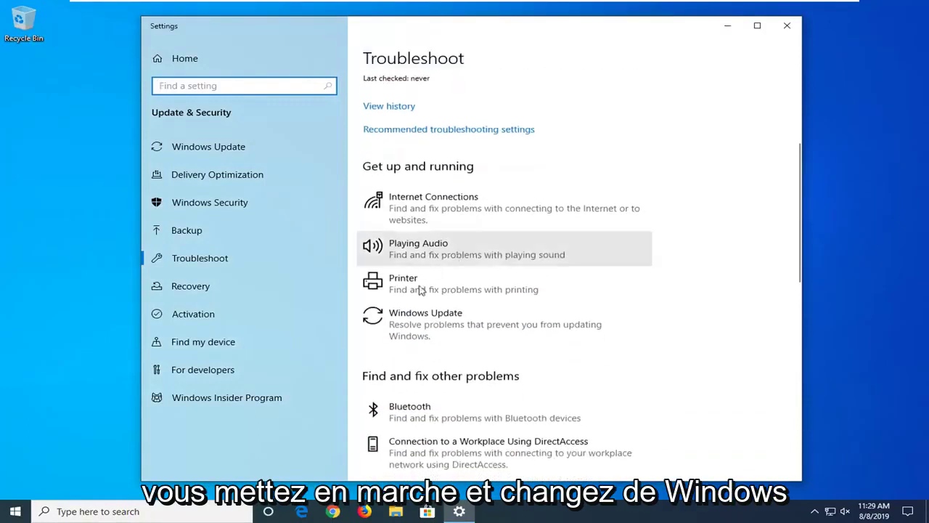
click(412, 334)
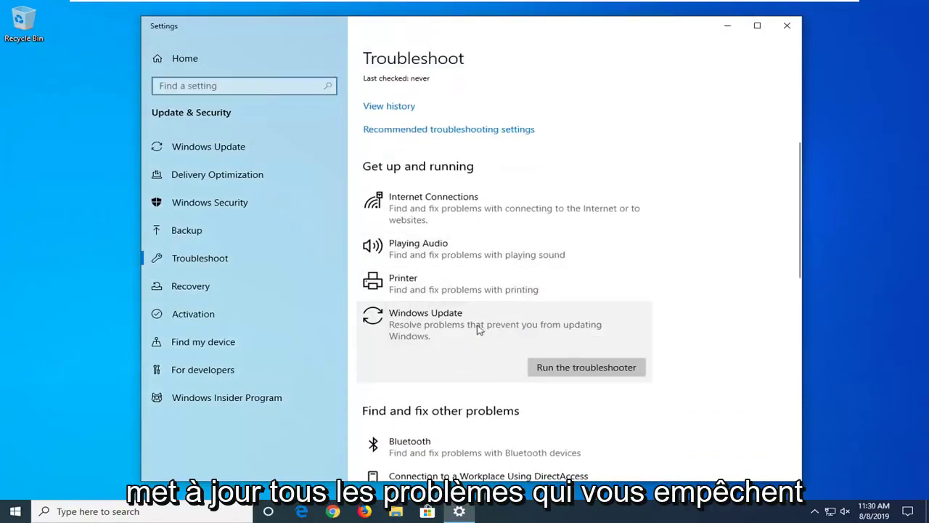
click(573, 368)
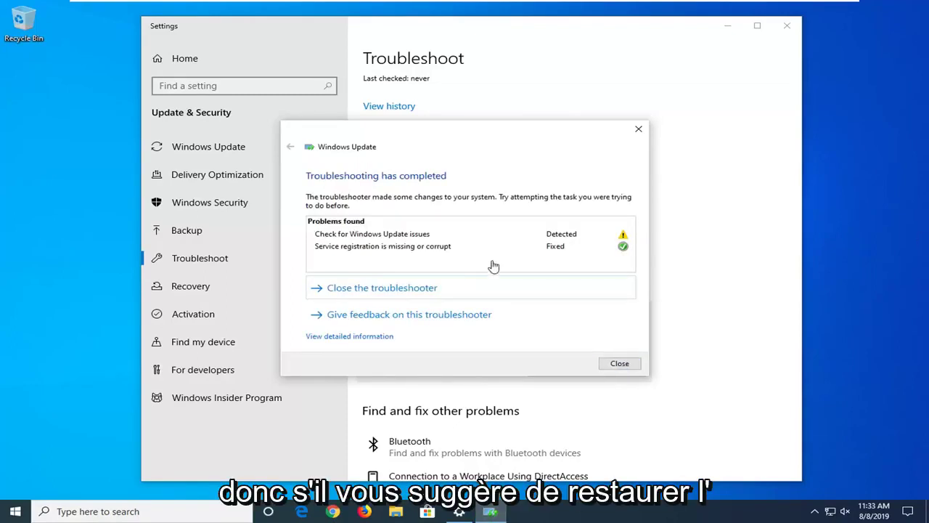
Step: Close the finished troubleshooter and the Settings window
click(619, 364)
click(787, 25)
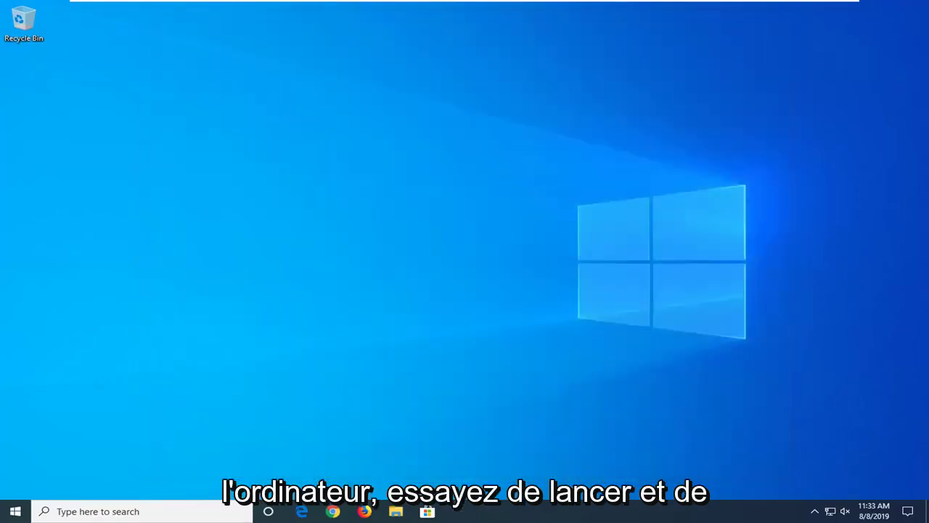